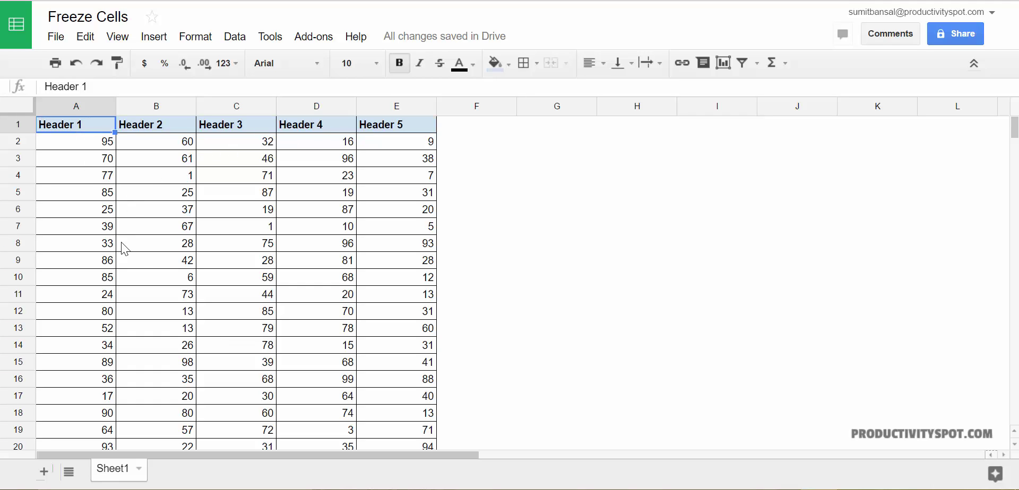
# Scroll through the Freeze Cells table to inspect the header and data rows
pyautogui.scroll(-4, 208, 238)
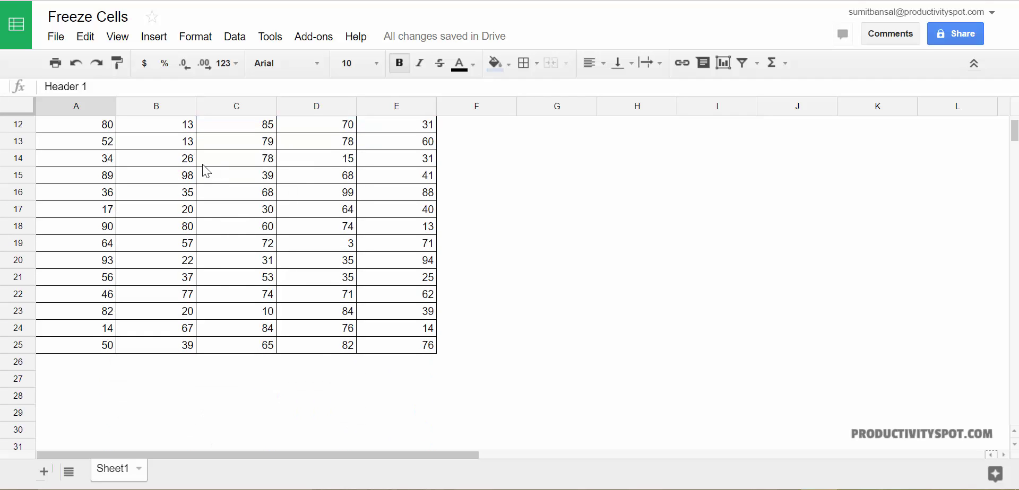
pyautogui.scroll(3, 206, 189)
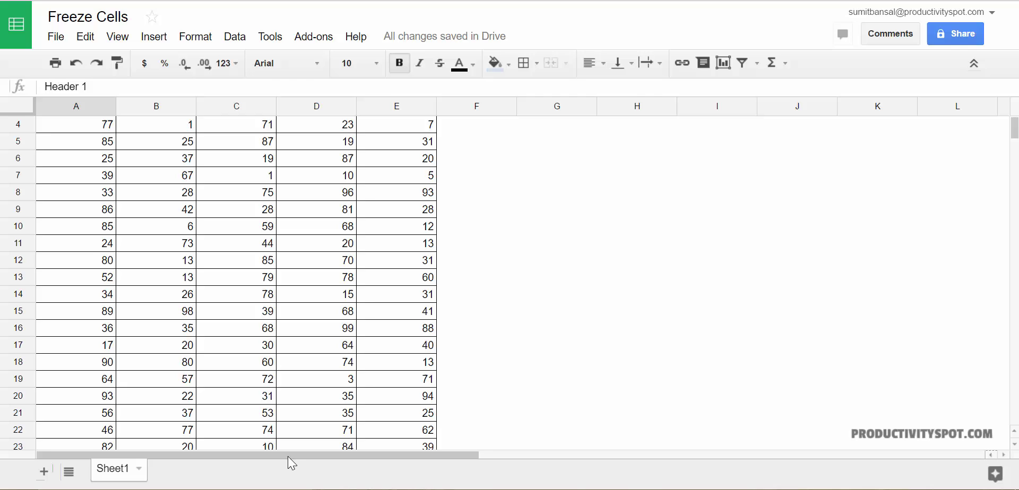
pyautogui.moveTo(287, 456); pyautogui.dragTo(239, 454)
pyautogui.scroll(1, 233, 327)
pyautogui.scroll(-3, 234, 327)
pyautogui.scroll(1, 232, 324)
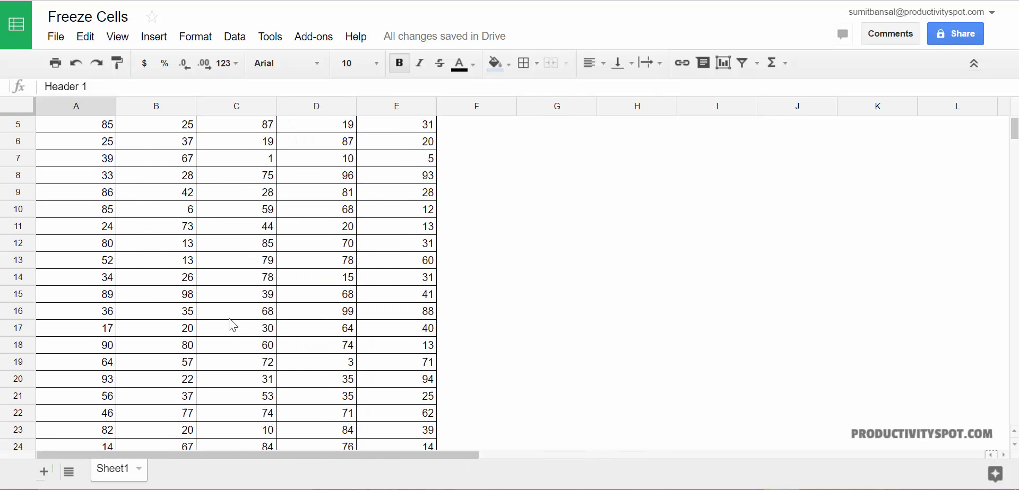
pyautogui.scroll(2, 233, 325)
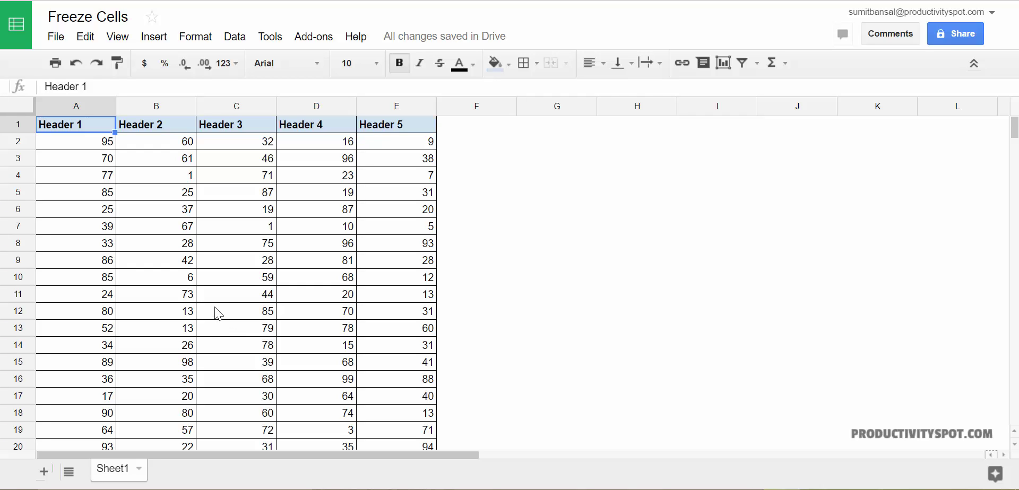
pyautogui.scroll(-5, 225, 247)
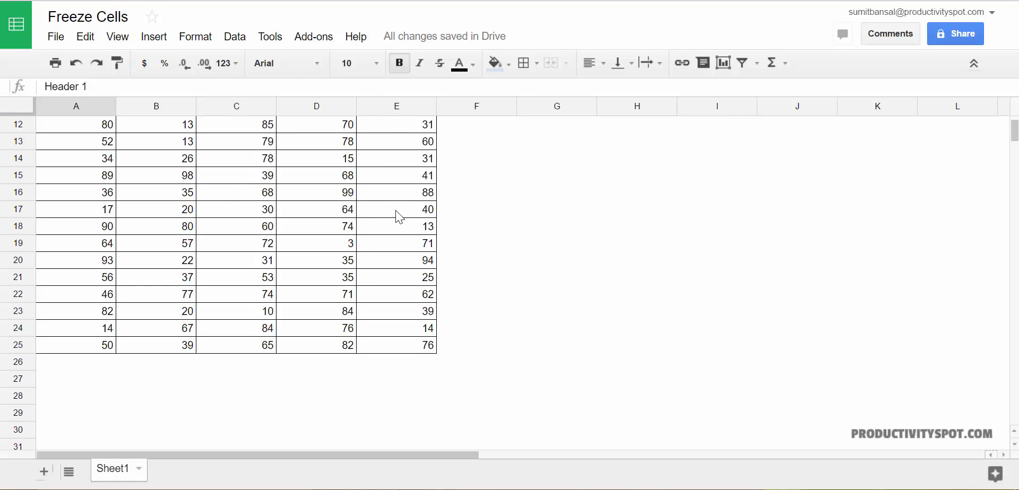
pyautogui.scroll(2, 200, 227)
pyautogui.scroll(2, 201, 228)
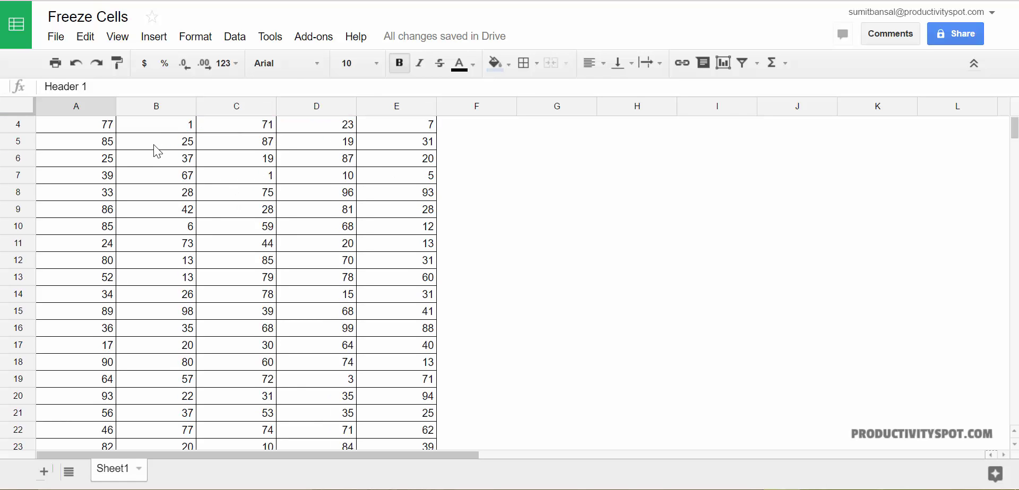
pyautogui.scroll(2, 158, 151)
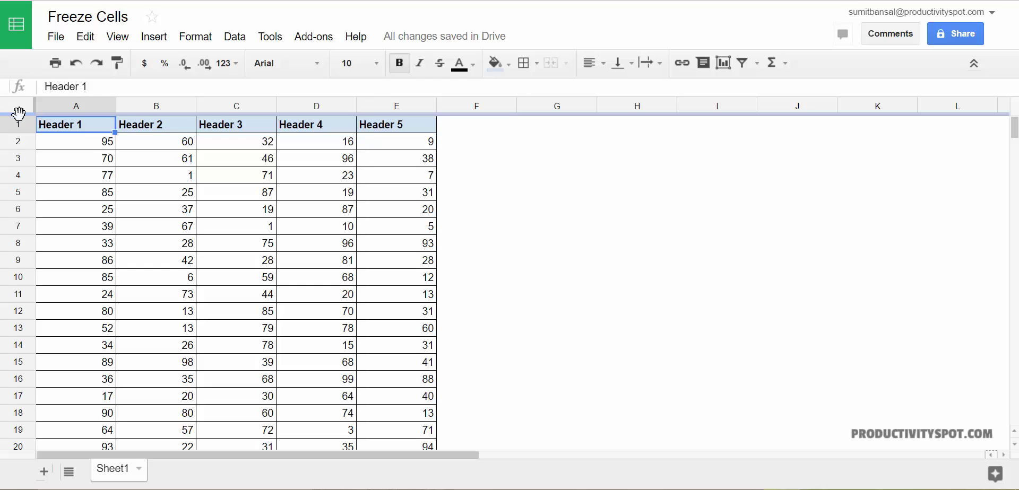
# Drag the freeze bar to just below row 1 so Header 1–5 stay fixed, then scroll to test
pyautogui.moveTo(19, 113); pyautogui.dragTo(21, 134)
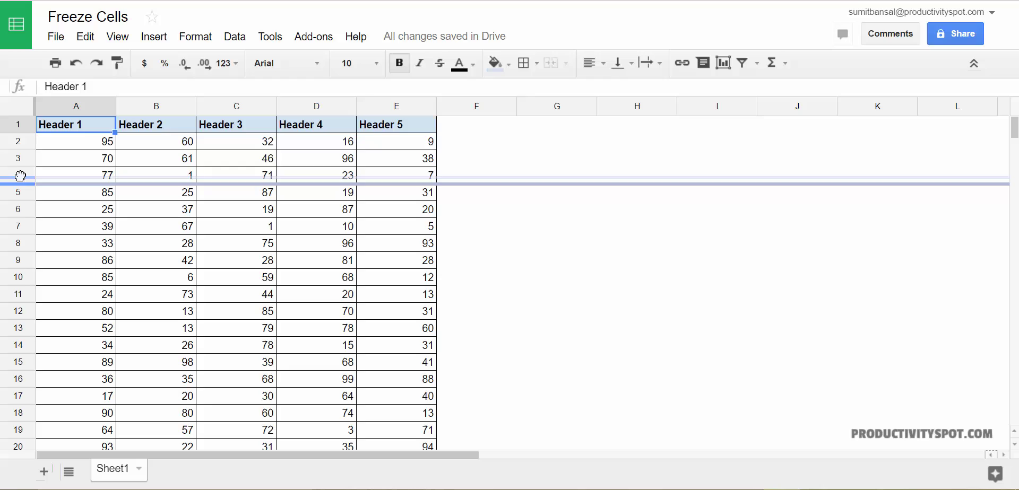
pyautogui.moveTo(21, 134); pyautogui.dragTo(24, 135)
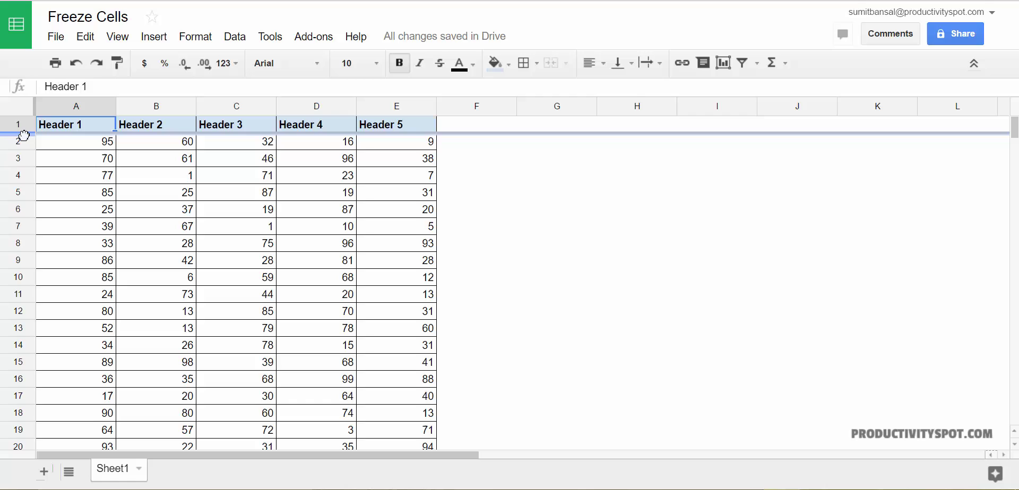
pyautogui.moveTo(24, 136); pyautogui.dragTo(24, 134)
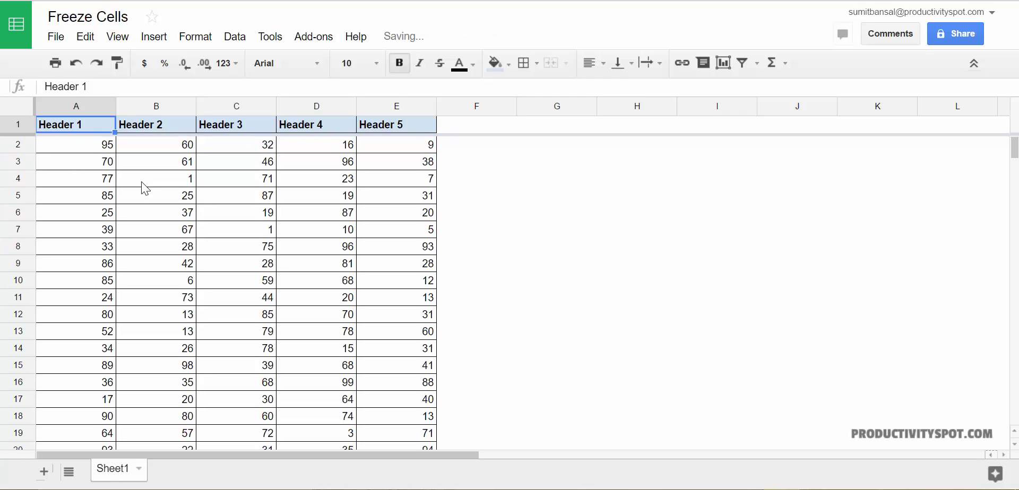
pyautogui.scroll(-3, 149, 189)
pyautogui.scroll(-3, 148, 188)
pyautogui.scroll(5, 148, 188)
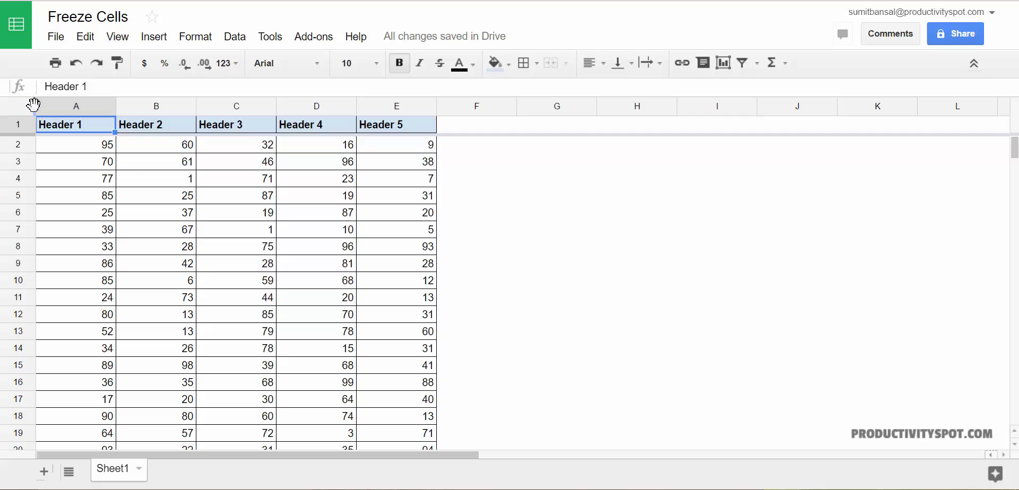
# Drag the vertical freeze bar between columns B and C to freeze columns A and B
pyautogui.moveTo(33, 105); pyautogui.dragTo(194, 107)
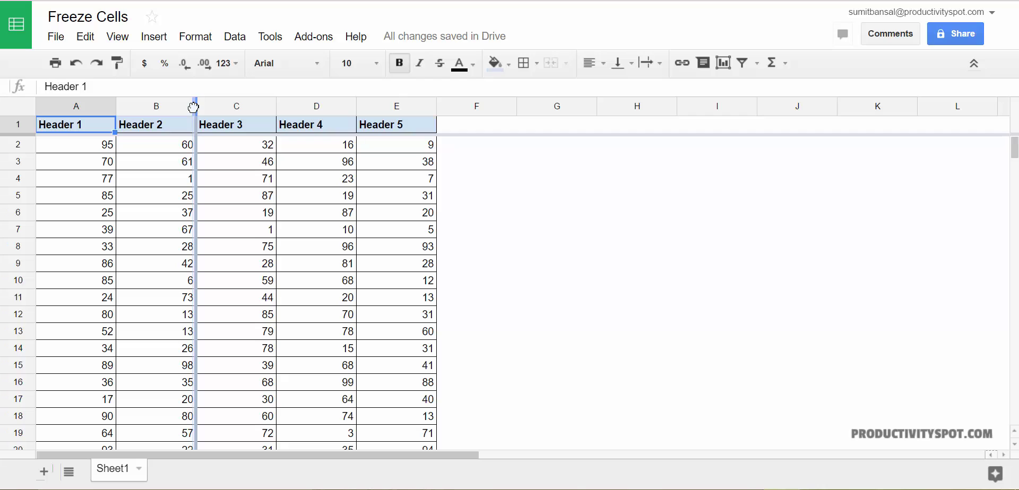
pyautogui.moveTo(193, 108); pyautogui.dragTo(195, 107)
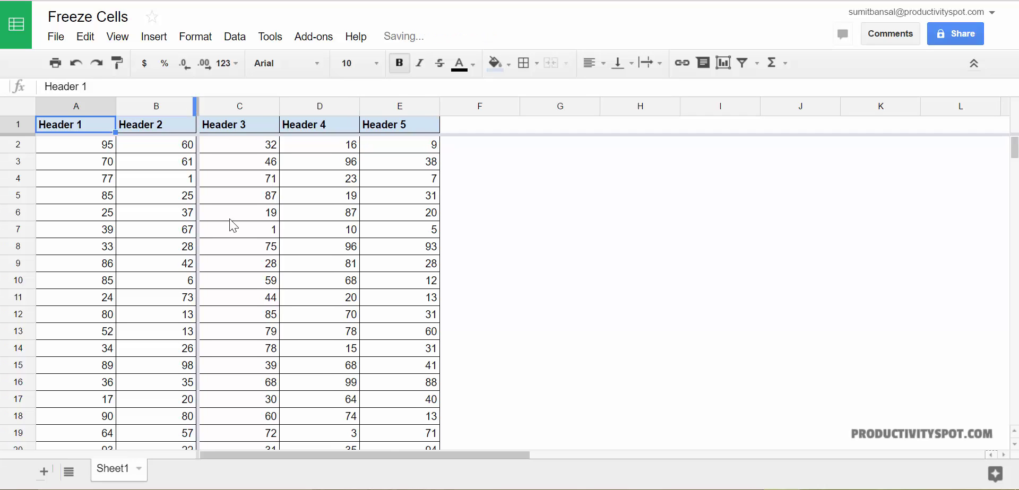
pyautogui.moveTo(380, 455)
pyautogui.mouseDown()
pyautogui.moveTo(602, 454)
pyautogui.moveTo(371, 456)
pyautogui.mouseUp()
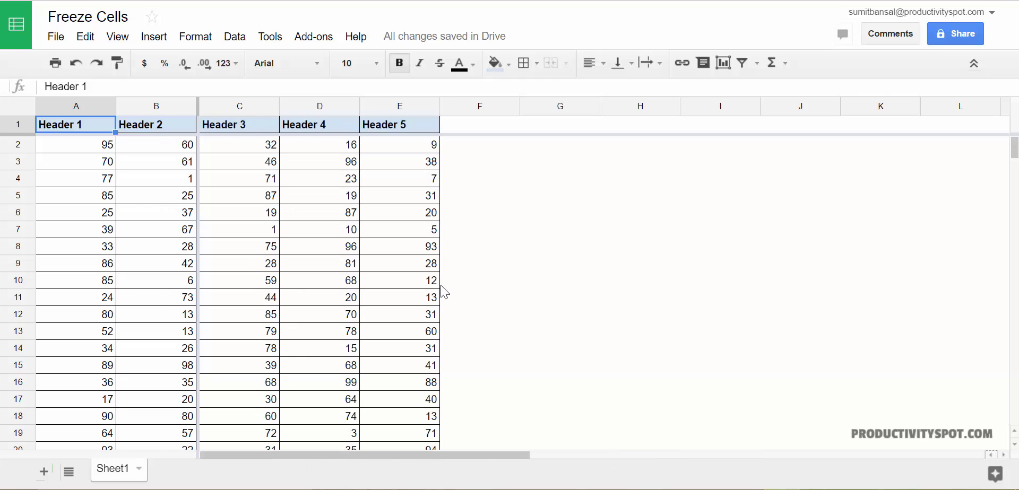
pyautogui.scroll(-5, 446, 308)
# Drag both freeze bars back to the corner, clearing the frozen columns and header row
pyautogui.scroll(5, 448, 330)
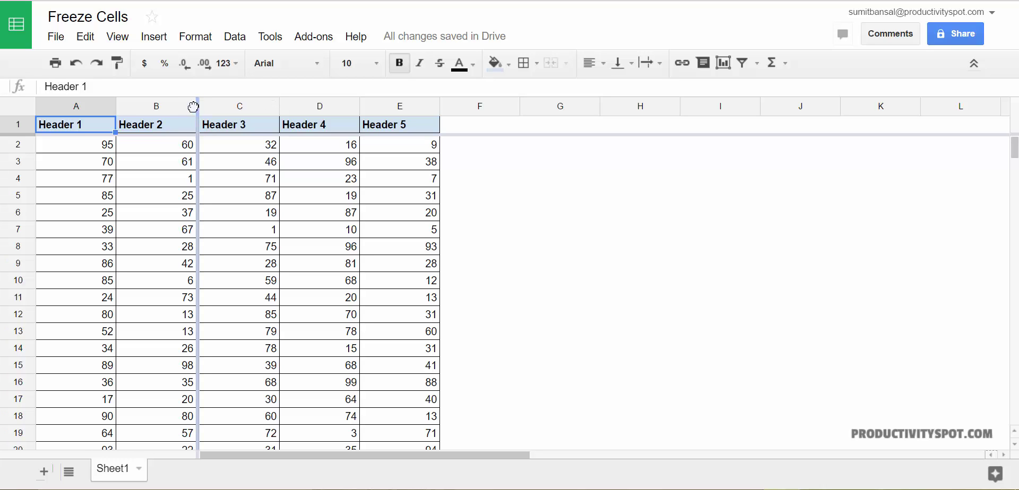
pyautogui.moveTo(297, 106); pyautogui.dragTo(13, 111)
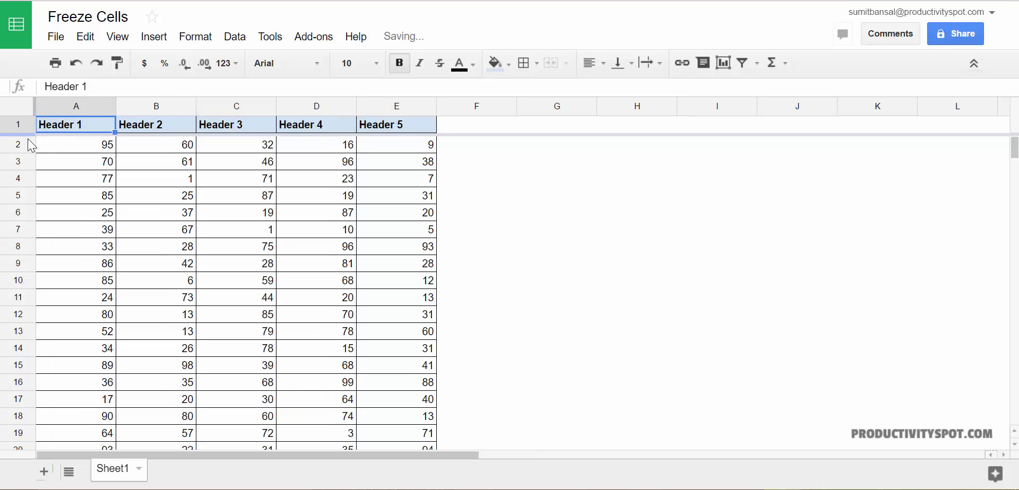
pyautogui.moveTo(25, 133); pyautogui.dragTo(18, 113)
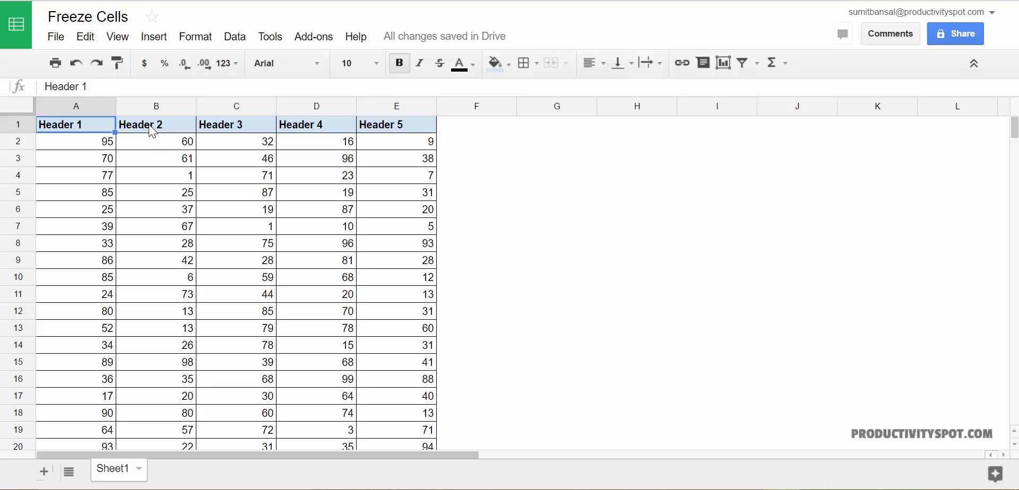
# Freeze the header row with View > Freeze > 1 row and scroll to test it
pyautogui.click(117, 36)
pyautogui.moveTo(191, 63)
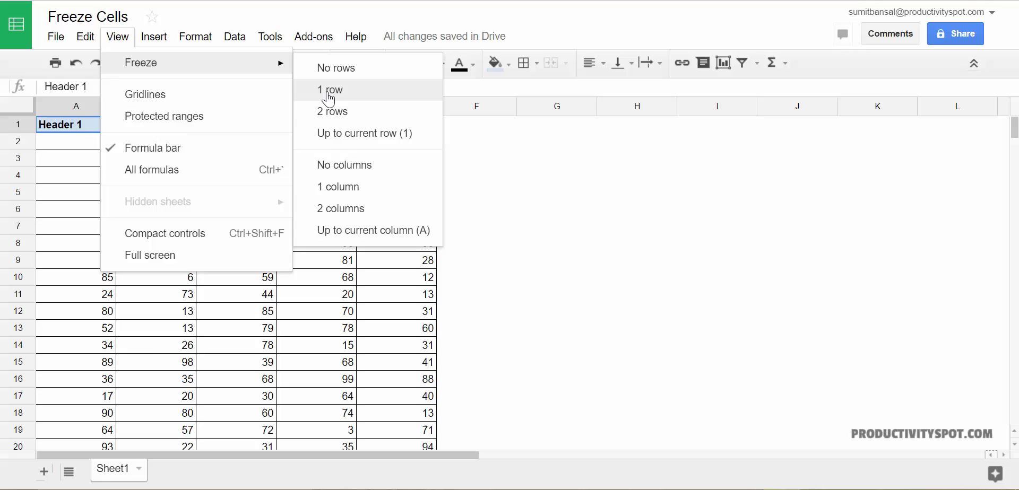
pyautogui.click(329, 91)
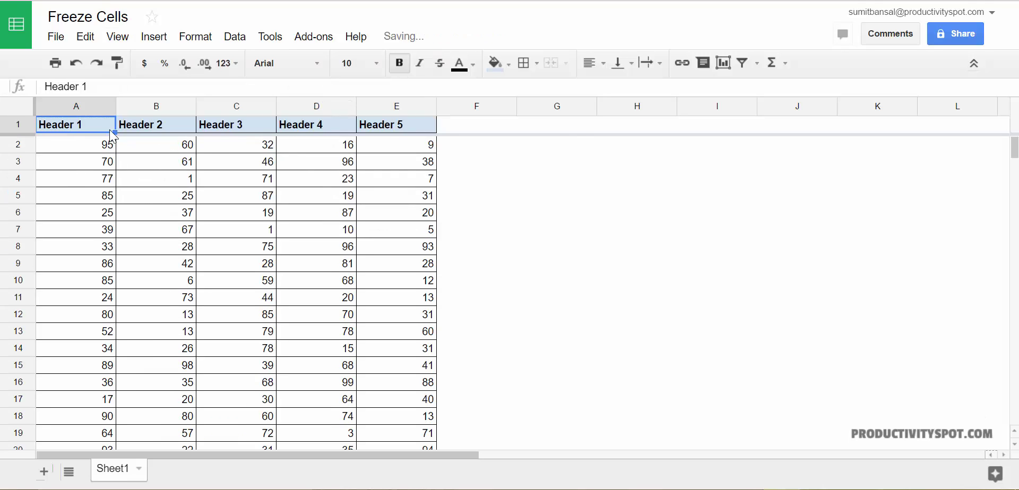
pyautogui.scroll(-3, 125, 217)
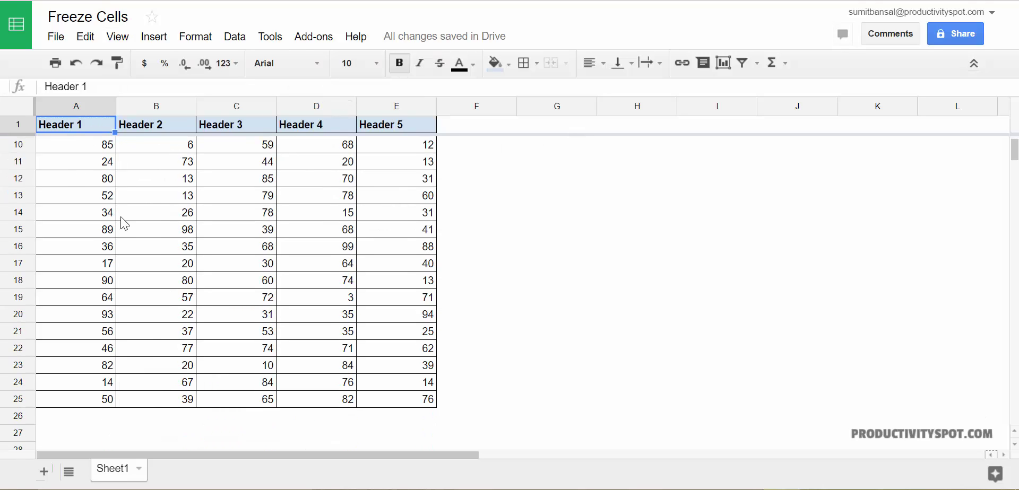
pyautogui.scroll(3, 126, 217)
# Switch the freeze to the top two rows with View > Freeze > 2 rows
pyautogui.click(118, 36)
pyautogui.moveTo(141, 62)
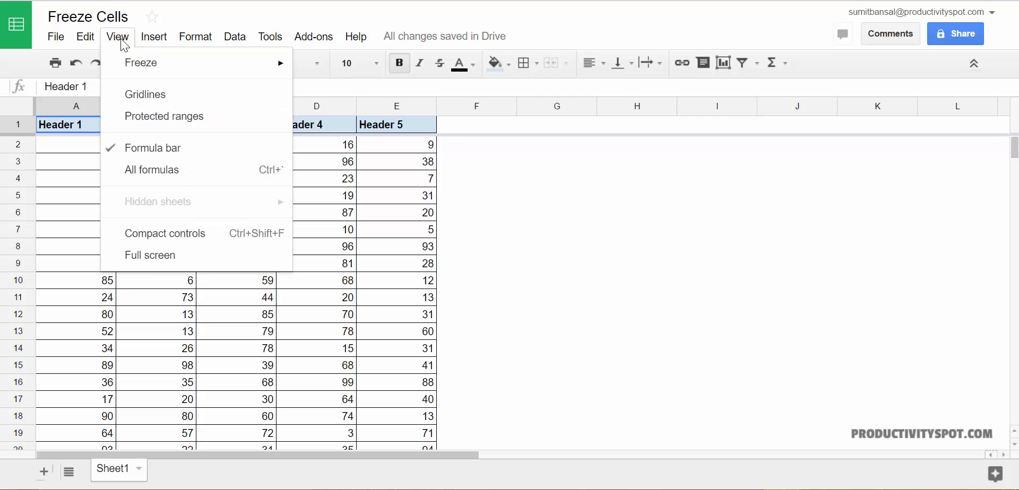
pyautogui.click(326, 112)
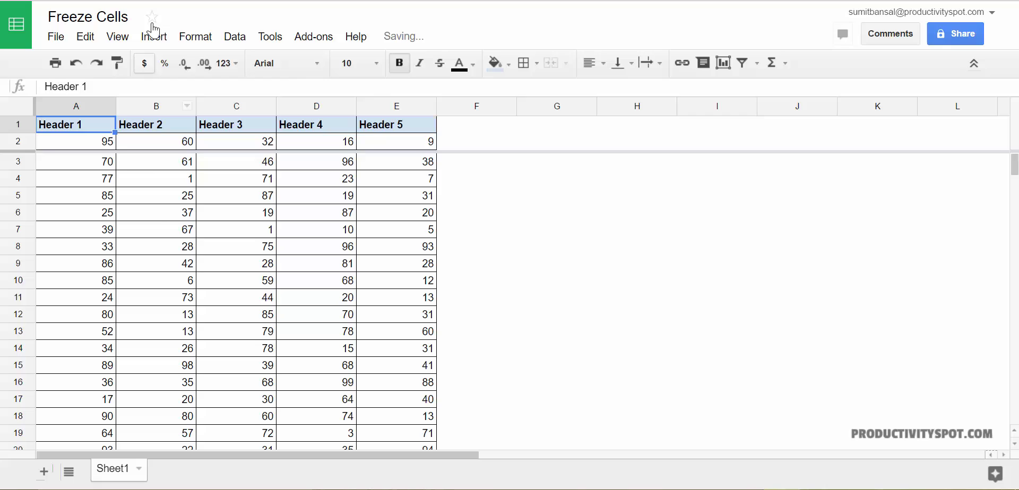
pyautogui.click(117, 38)
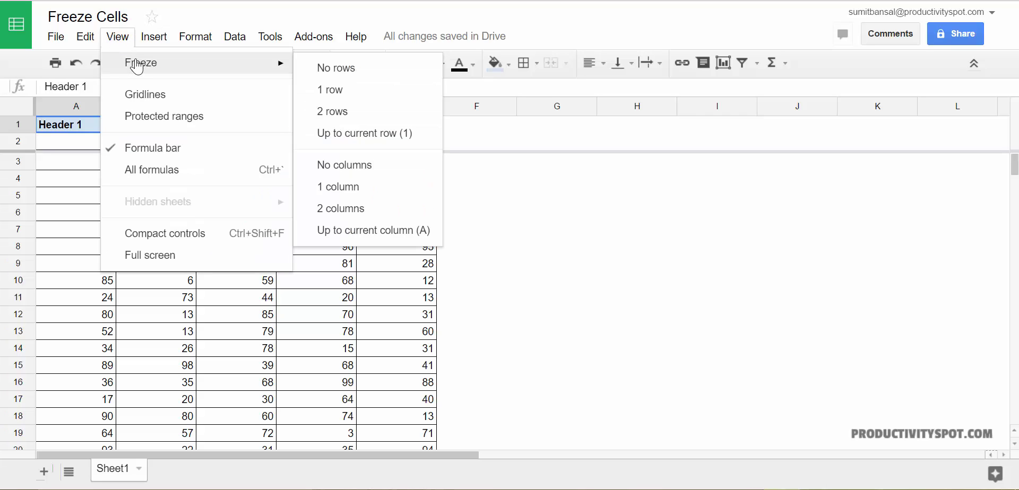
pyautogui.moveTo(141, 63)
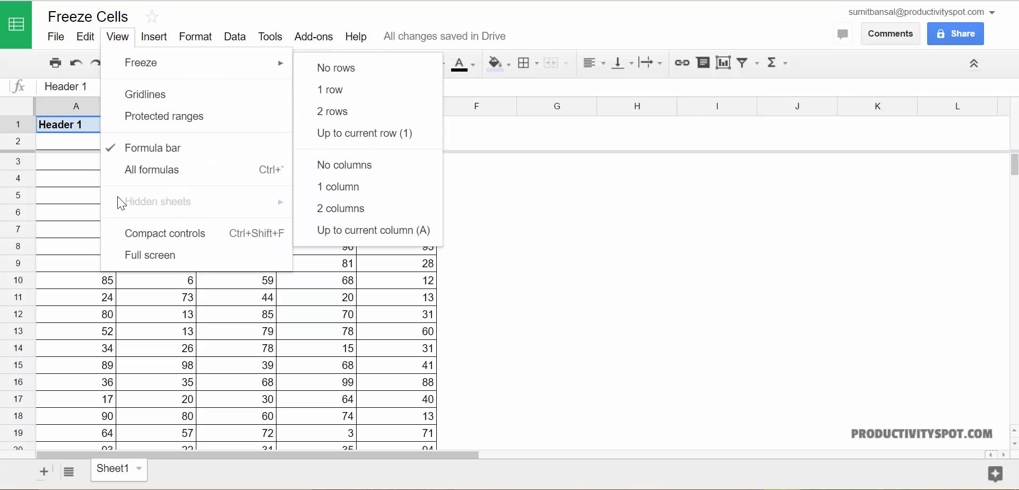
# Select cell A5 and freeze rows 1–5 via View > Freeze > Up to current row
pyautogui.click(69, 191)
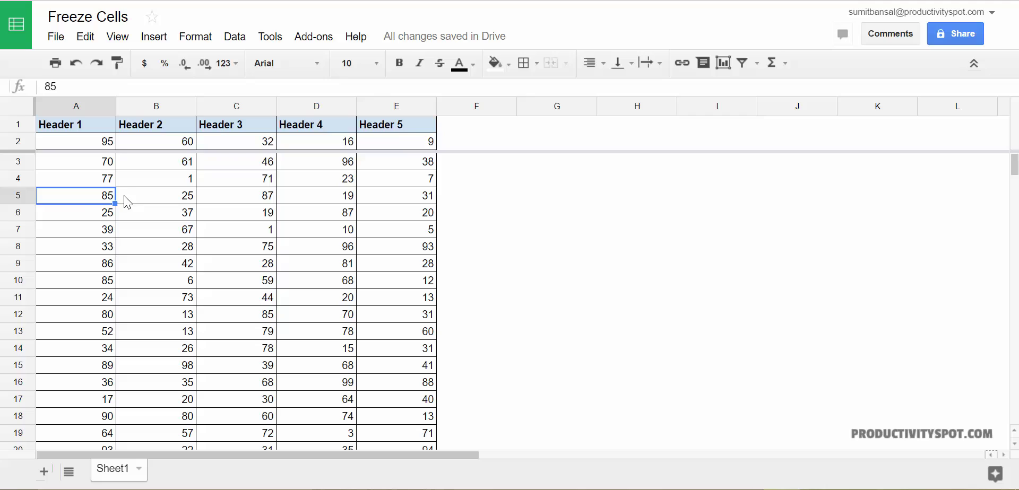
pyautogui.click(82, 217)
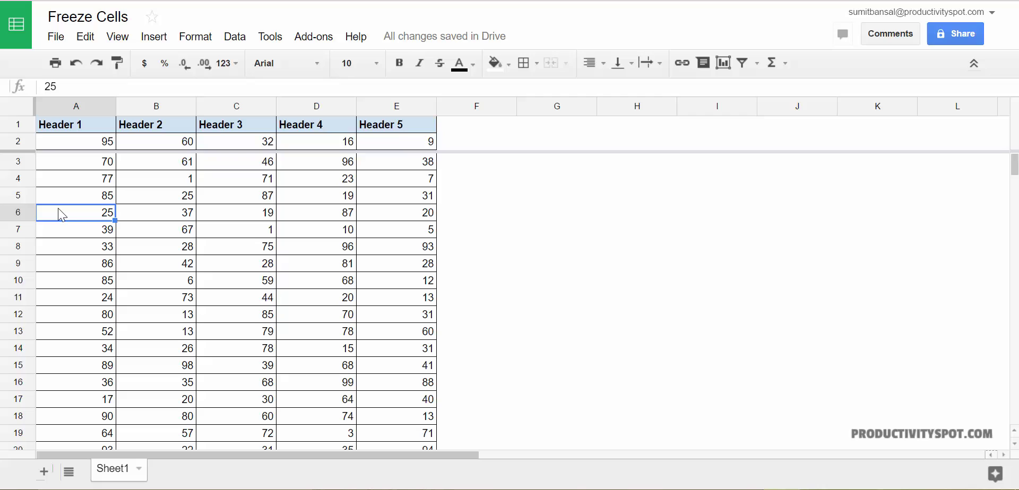
pyautogui.click(67, 196)
pyautogui.click(119, 38)
pyautogui.moveTo(141, 62)
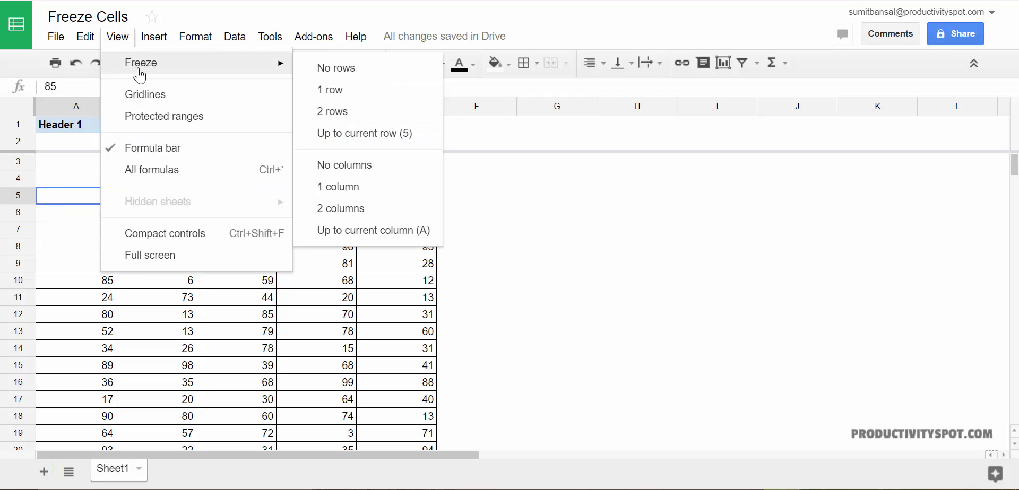
pyautogui.click(373, 135)
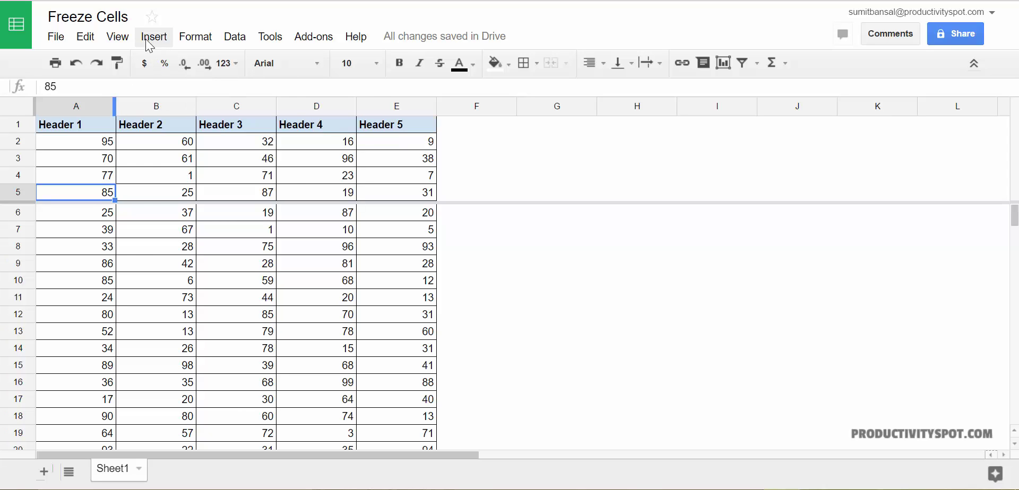
# Select cell F1 and freeze columns A–F via View > Freeze > Up to current column
pyautogui.click(119, 36)
pyautogui.moveTo(142, 63)
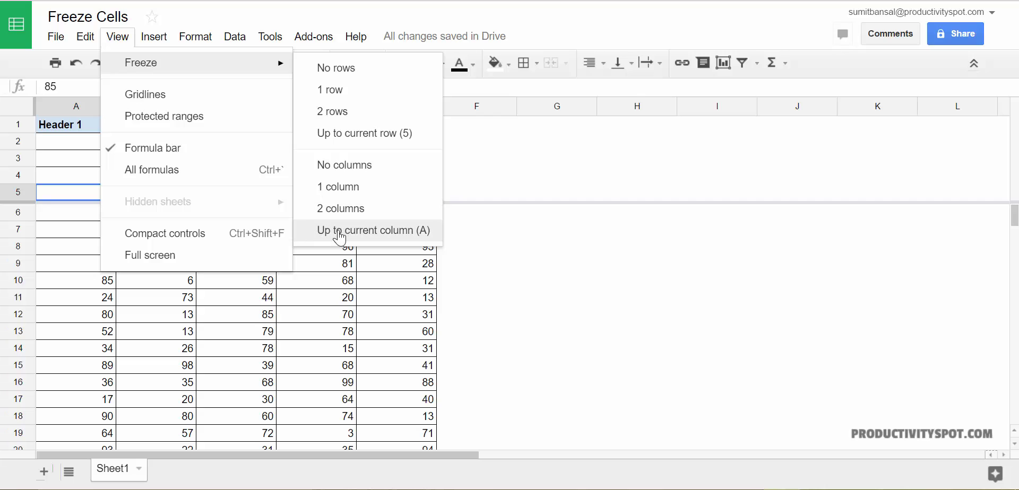
pyautogui.click(469, 123)
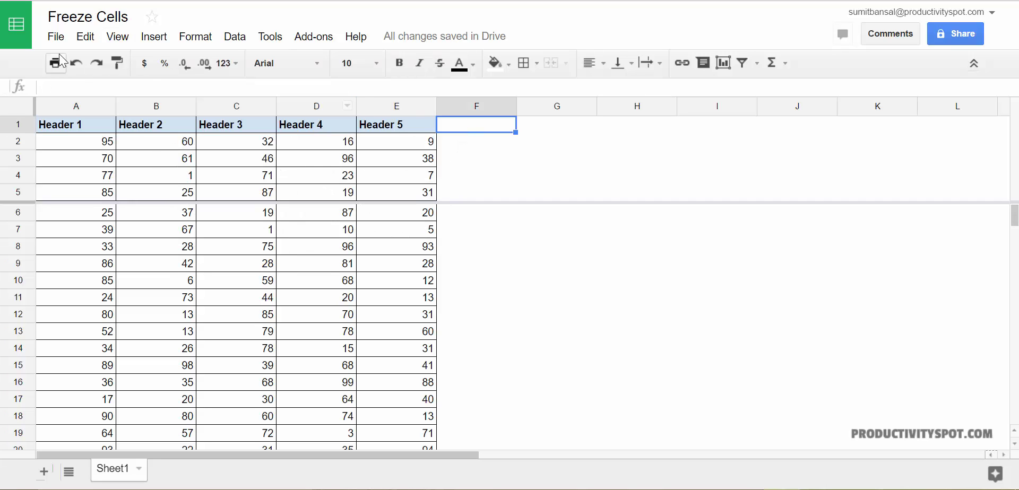
pyautogui.click(125, 39)
pyautogui.moveTo(141, 62)
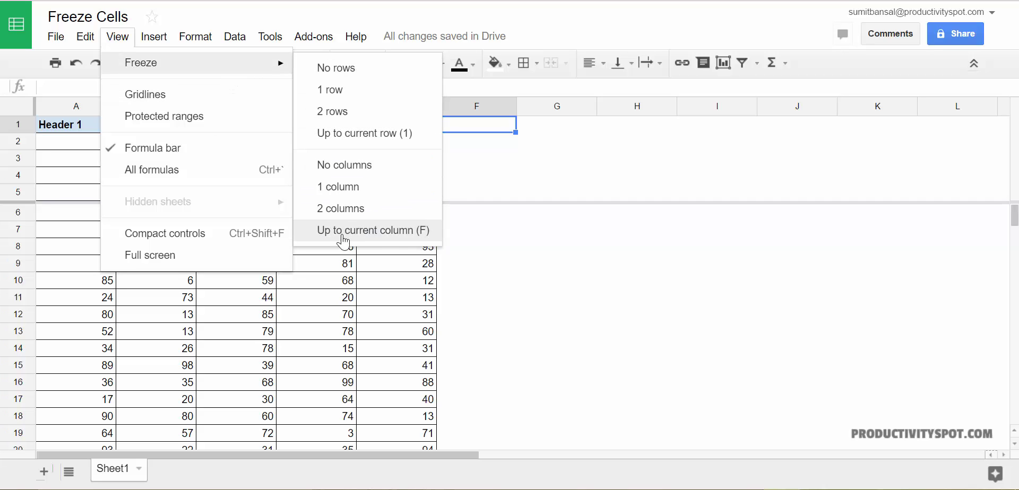
pyautogui.click(396, 240)
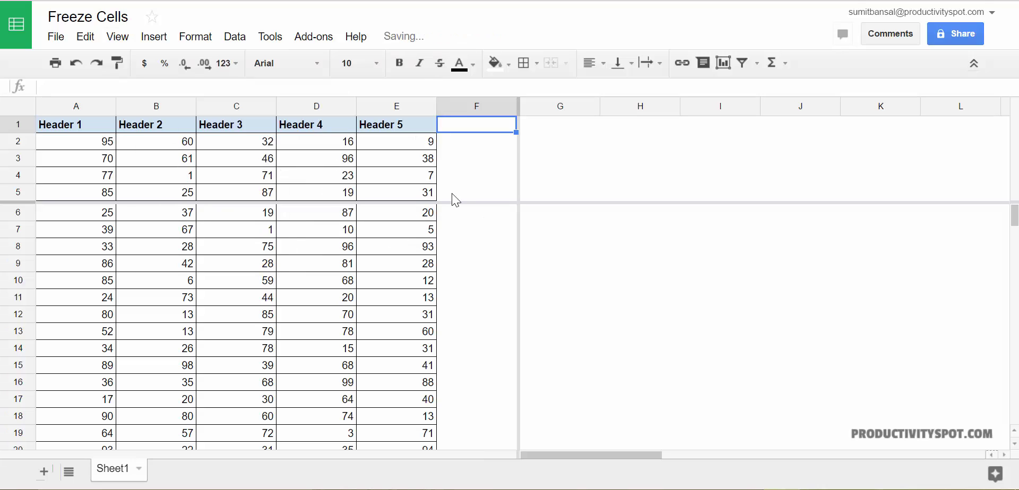
# Clear all freezes using View > Freeze > No rows, then View > Freeze > No columns
pyautogui.click(133, 40)
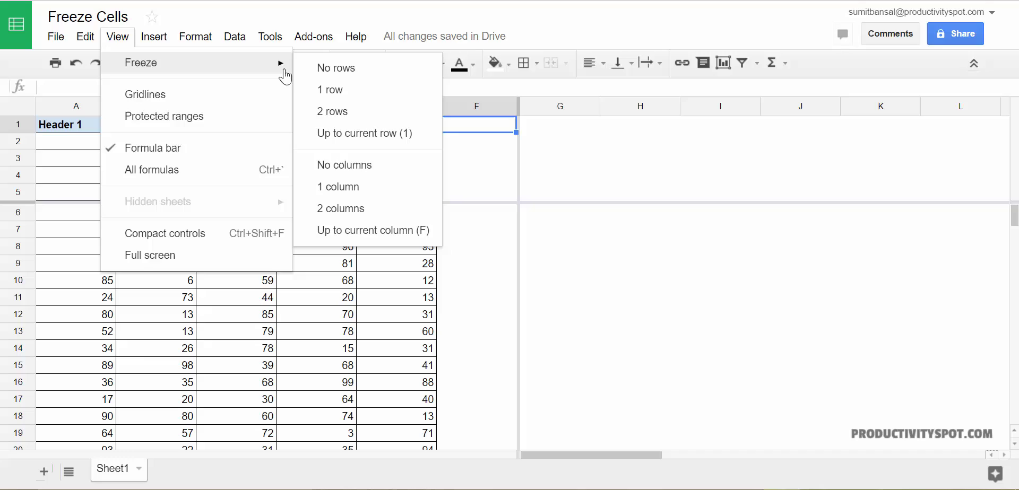
pyautogui.click(316, 68)
pyautogui.click(117, 36)
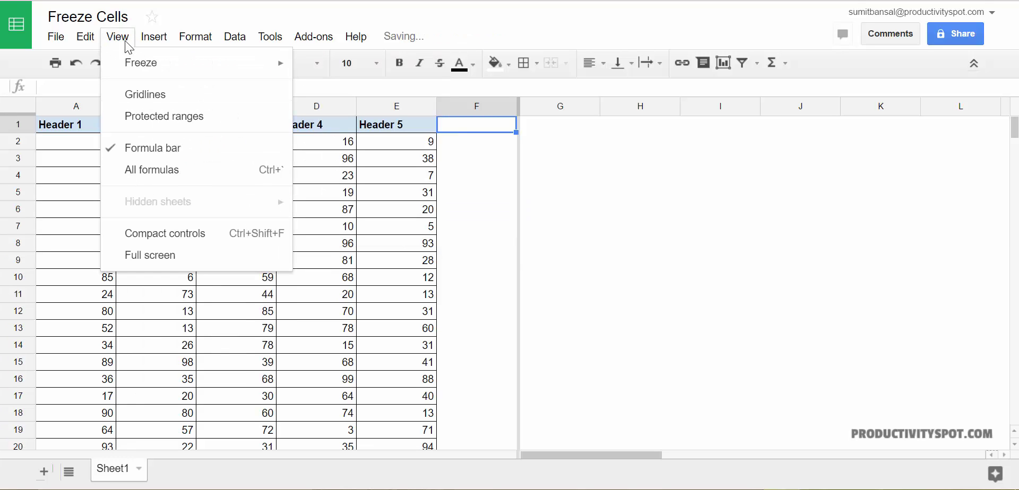
pyautogui.click(323, 173)
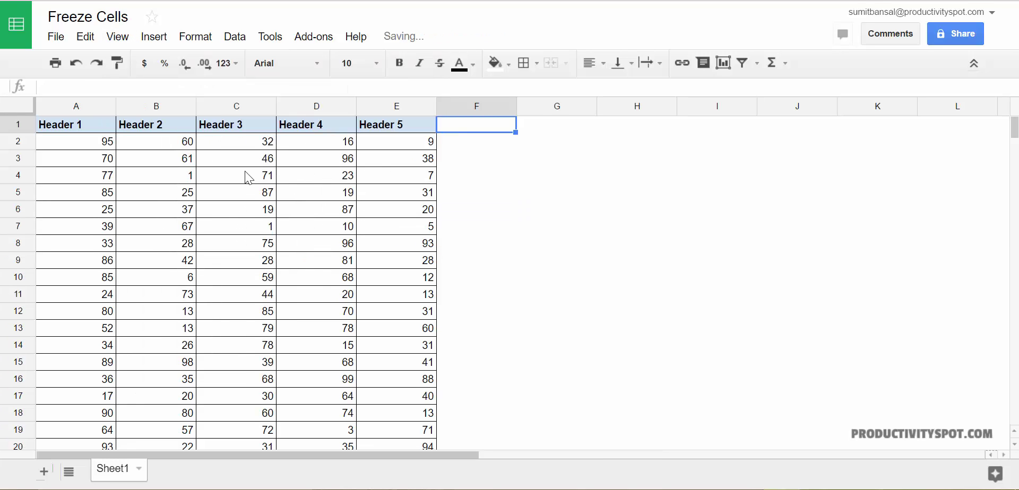